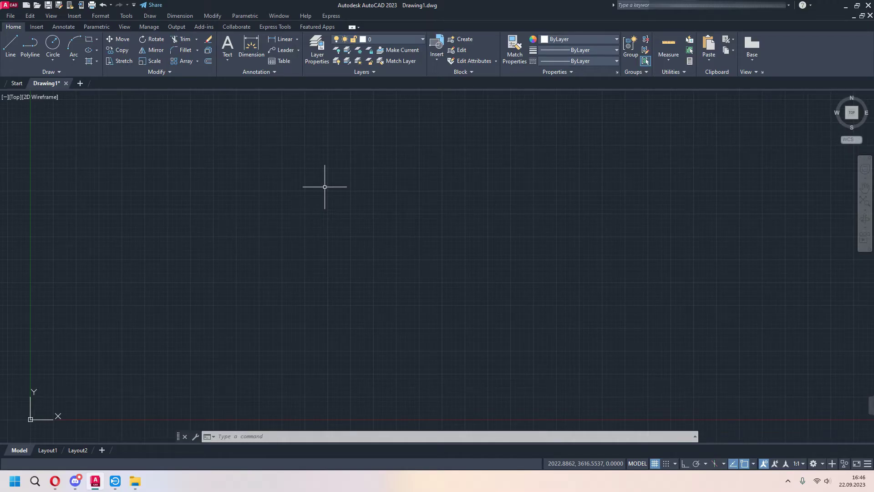
Start a trial line from one picked point, then cancel it and the stray selection window.
click(11, 49)
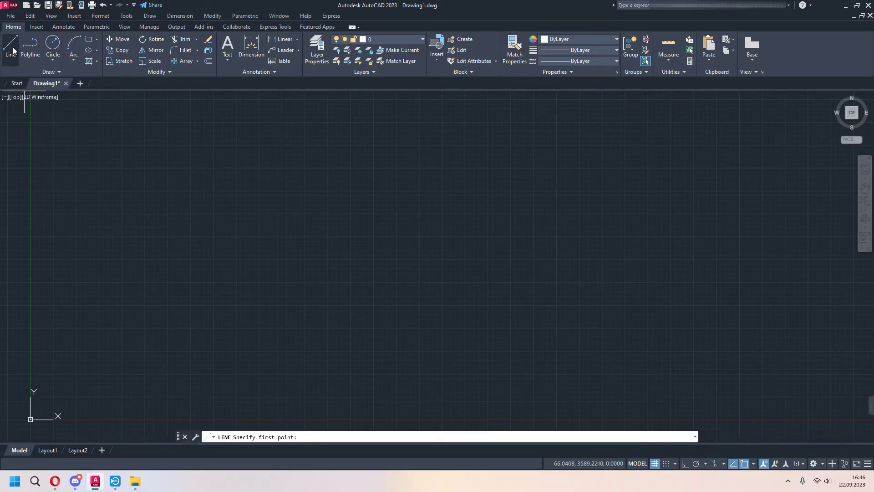
click(254, 290)
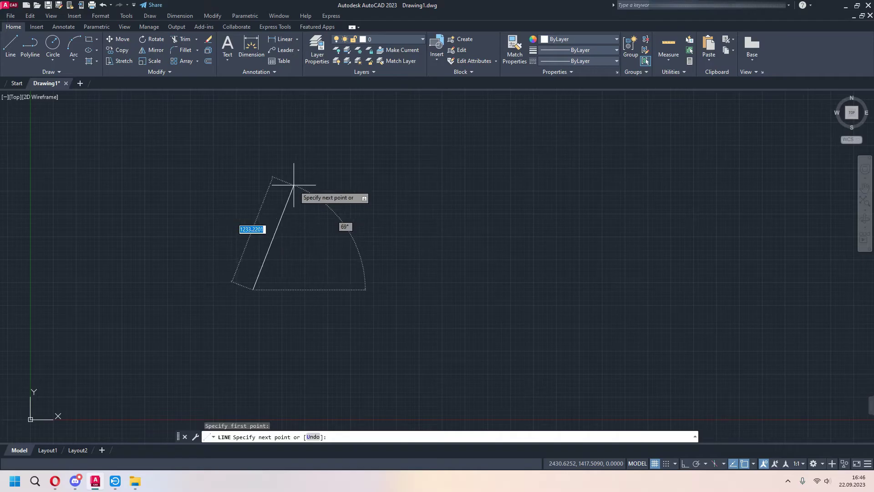
key(Escape)
click(309, 240)
key(Escape)
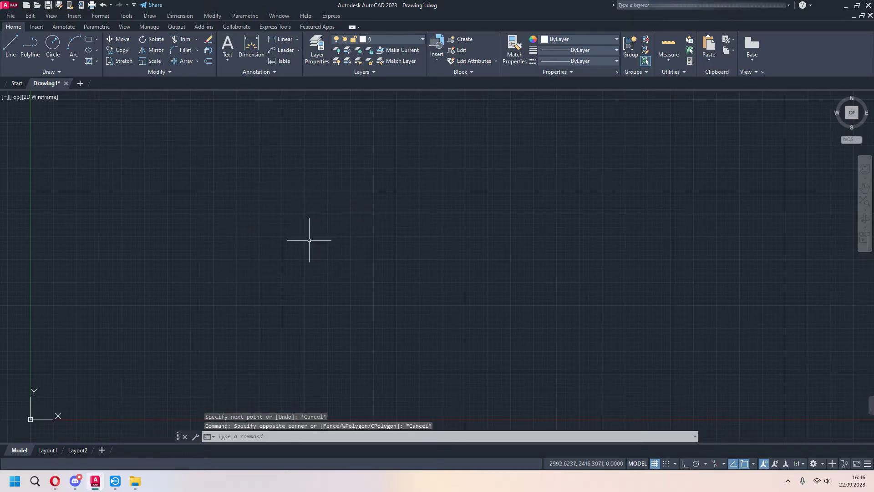
Start and cancel LINE twice, shrink the command history to one line, and restart LINE.
text(LINE)
key(Return)
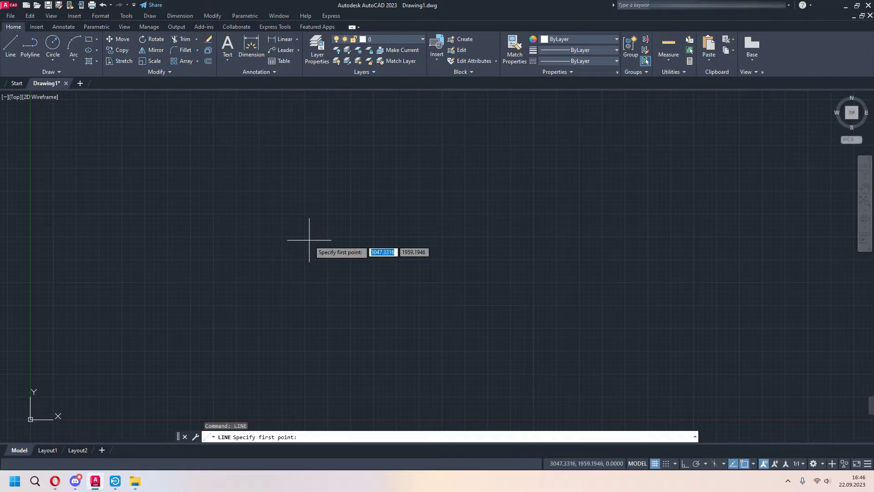
key(Escape)
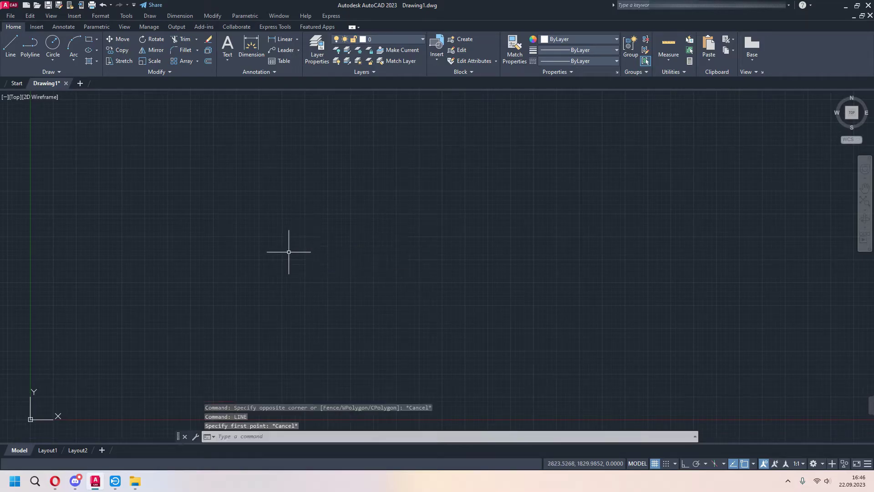
key(Return)
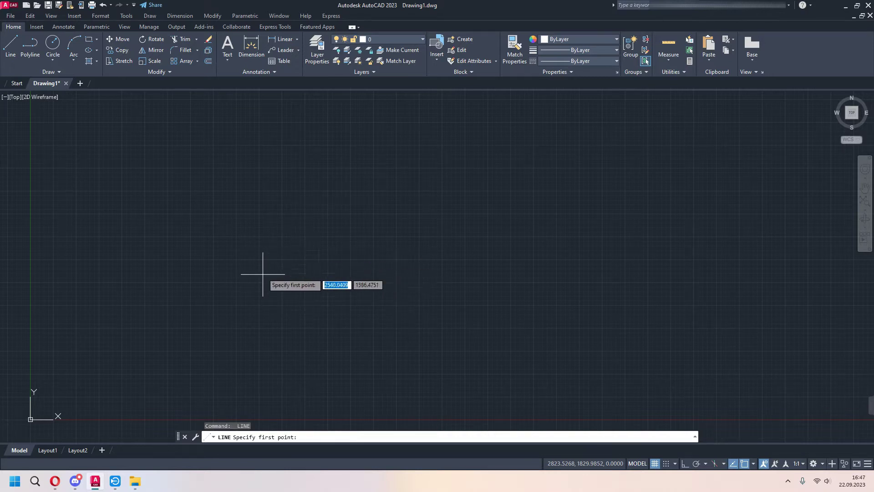
key(Escape)
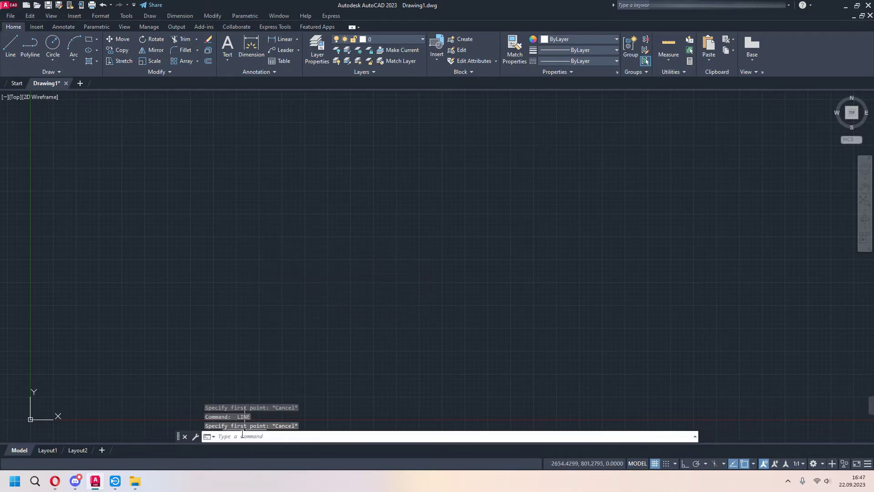
click(237, 434)
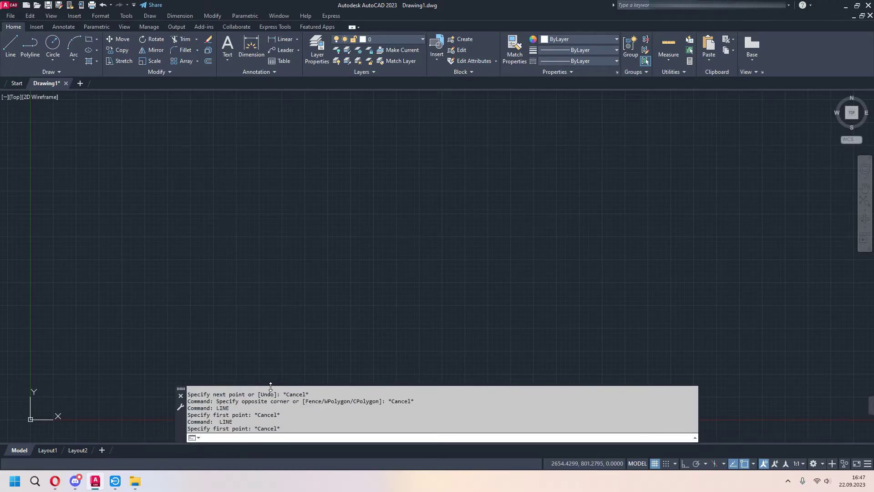
drag(271, 386, 264, 420)
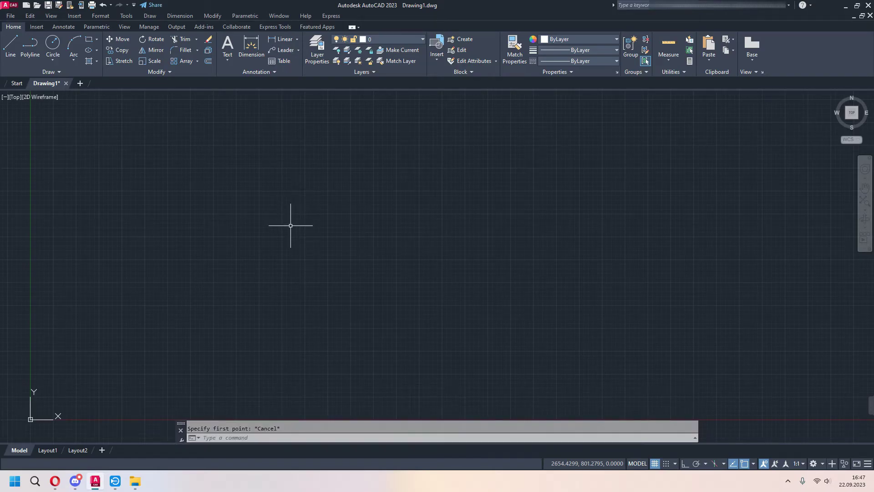
key(Return)
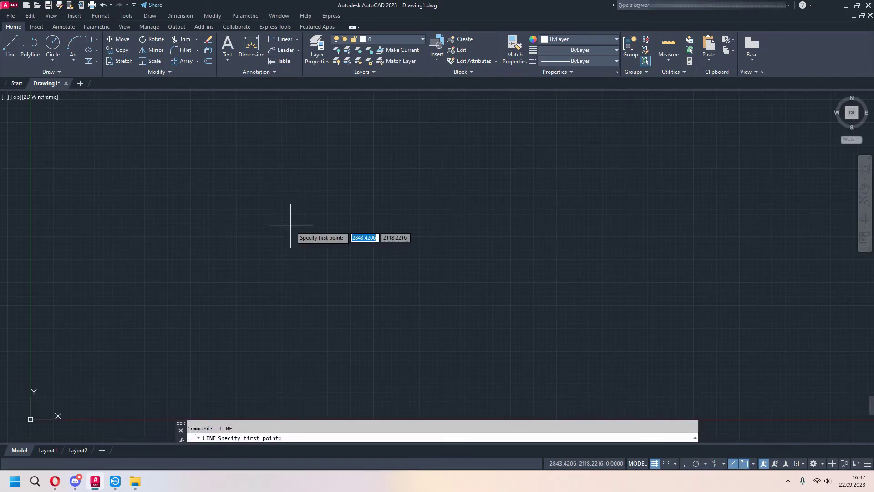
Start a line and draw its first segment 200 units long at 30 degrees.
click(10, 45)
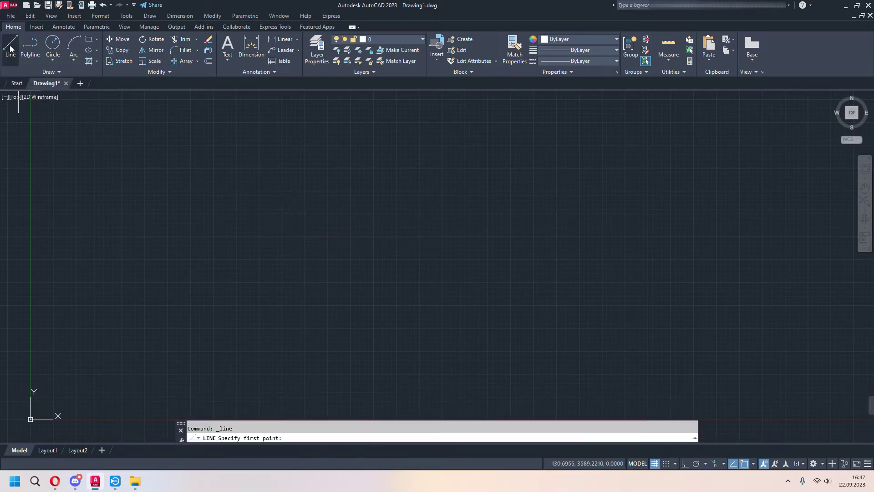
click(243, 296)
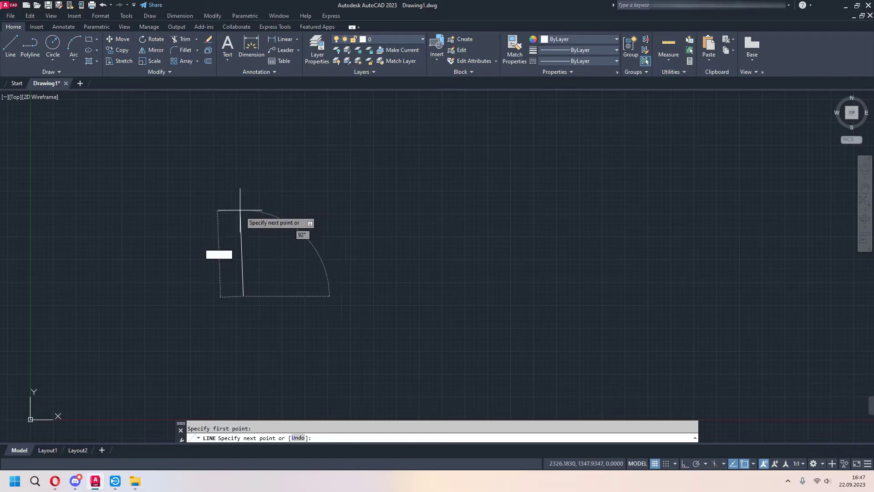
key(Tab)
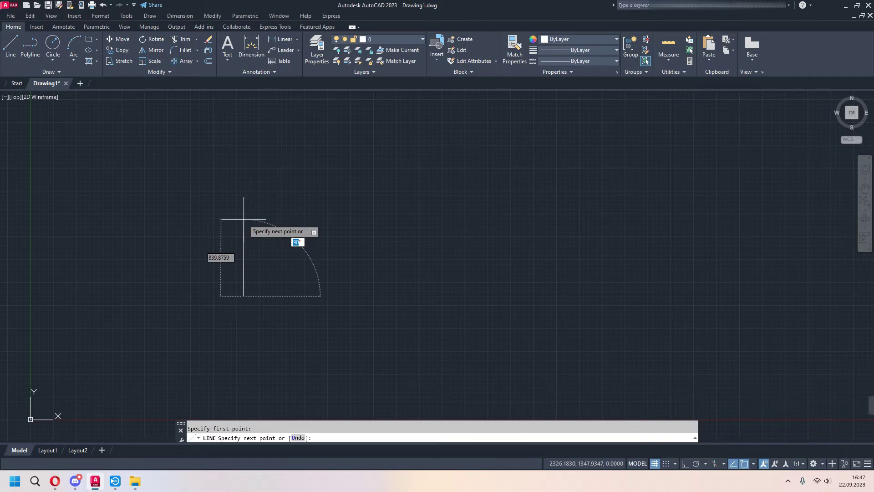
key(Tab)
key(Tab)
key(Tab)
key(Tab)
key(Tab)
text(200)
key(Tab)
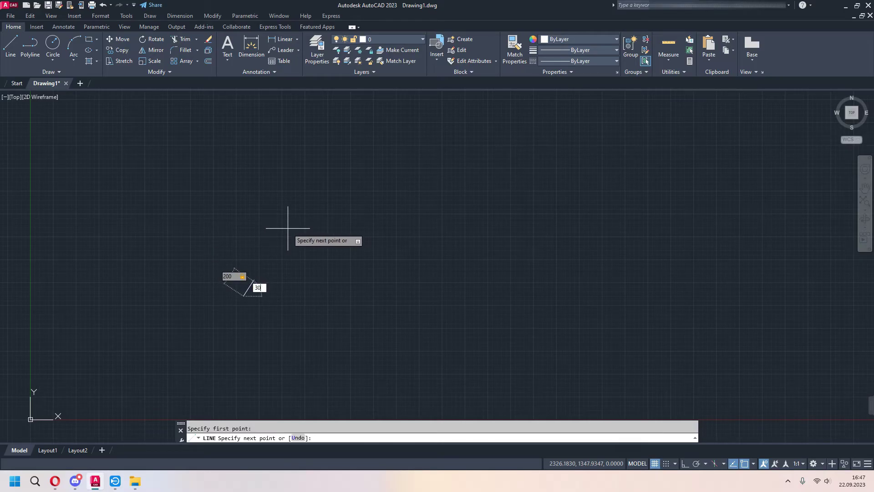
key(Return)
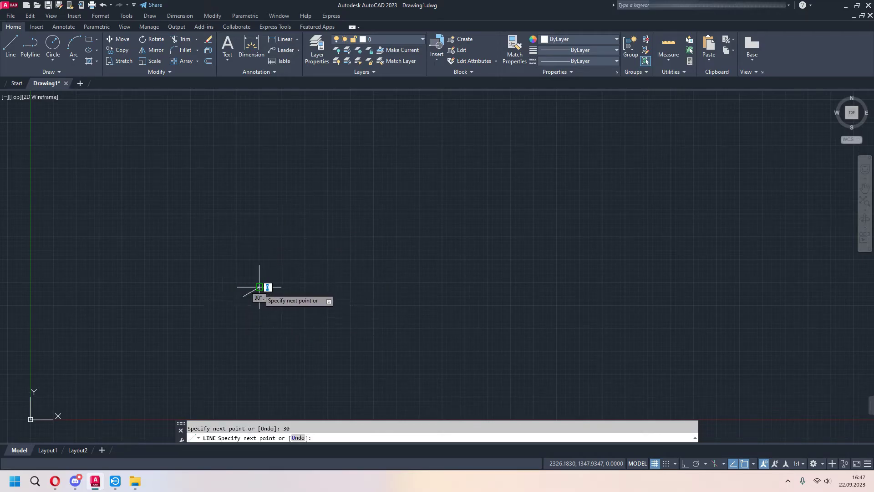
Add two more corner points to the outline, then choose Close.
scroll(266, 298, up, 4)
scroll(266, 300, up, 4)
scroll(267, 306, down, 7)
scroll(343, 292, up, 6)
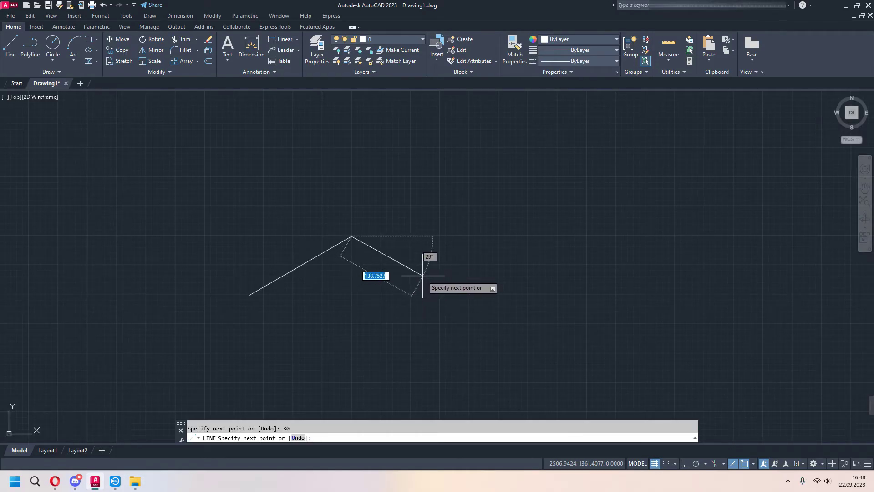
click(449, 243)
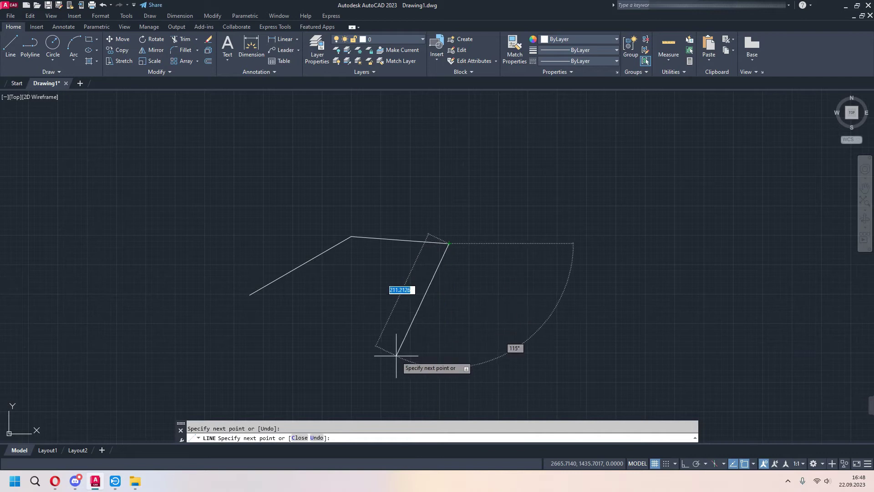
click(454, 292)
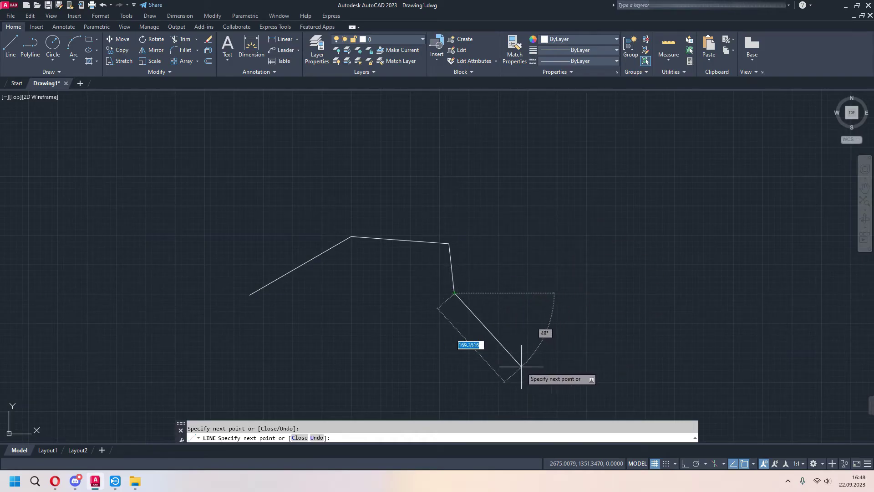
click(301, 439)
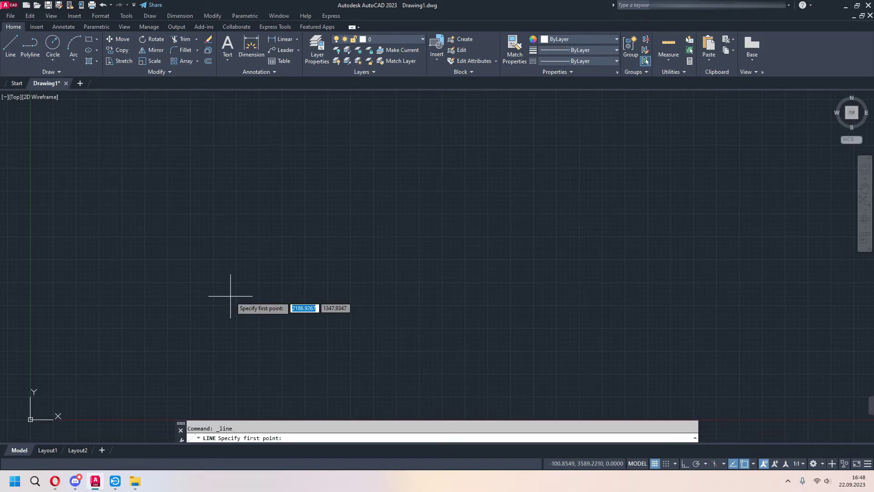
Draw a new outline through four clicked corner points, starting with a steep segment.
click(231, 296)
click(270, 218)
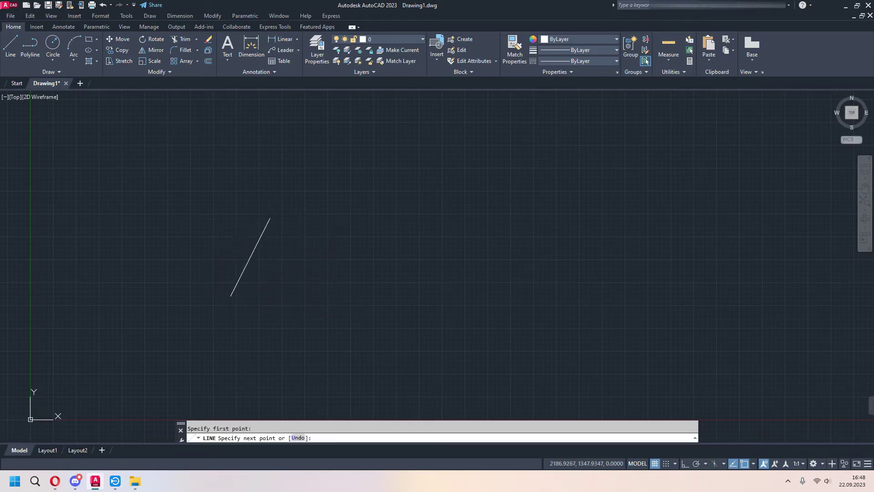
click(365, 254)
click(371, 350)
click(244, 349)
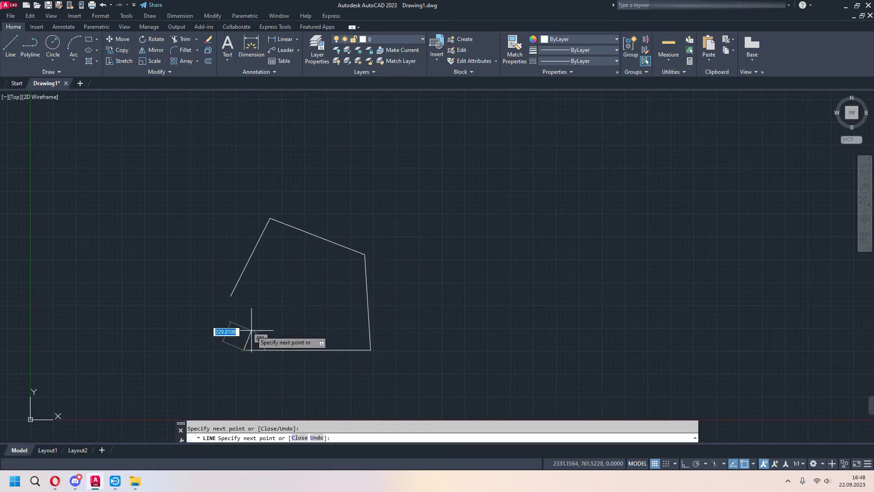
Undo the last segment, re-place the lower corners, and close the five-sided outline with C.
click(317, 438)
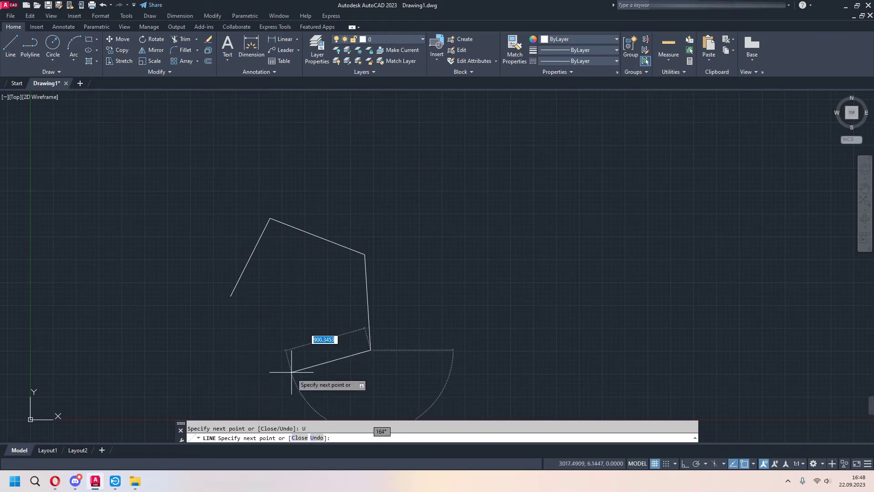
click(314, 438)
click(337, 317)
click(264, 347)
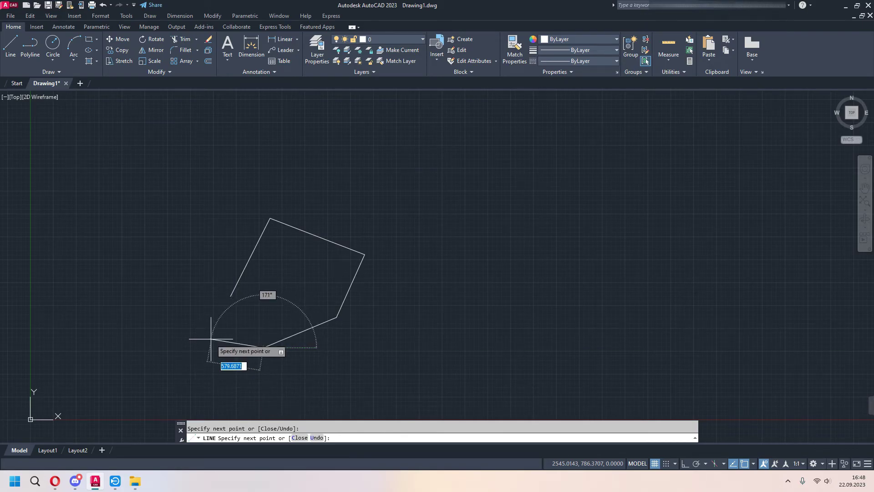
text(c)
key(Return)
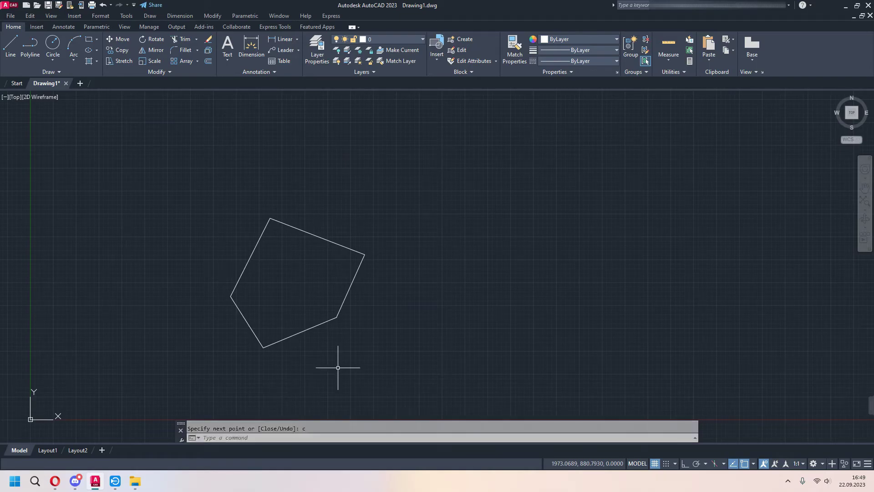
Select the five-sided outline with a crossing window and delete it.
click(441, 193)
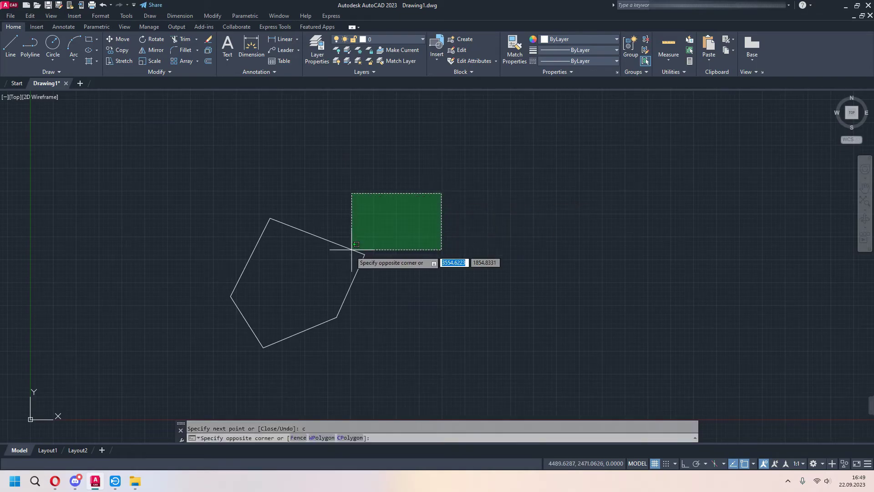
click(164, 364)
key(Delete)
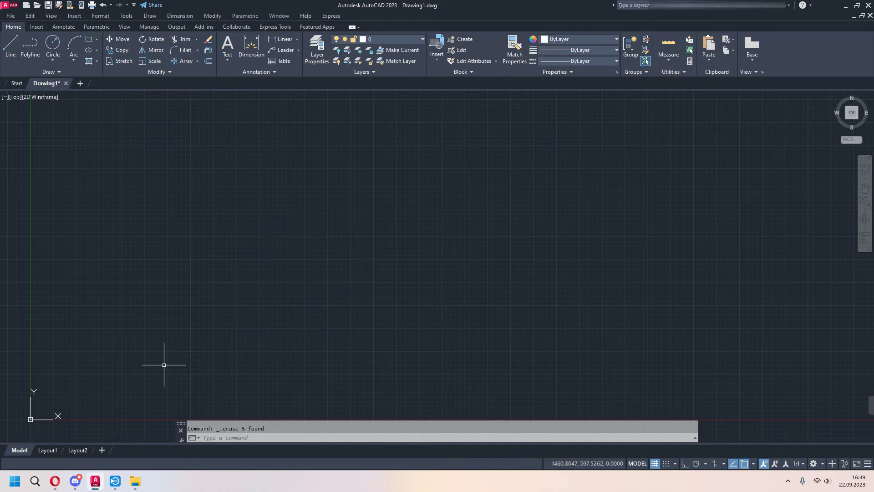
Start a new line from one picked point, then cancel it.
click(10, 46)
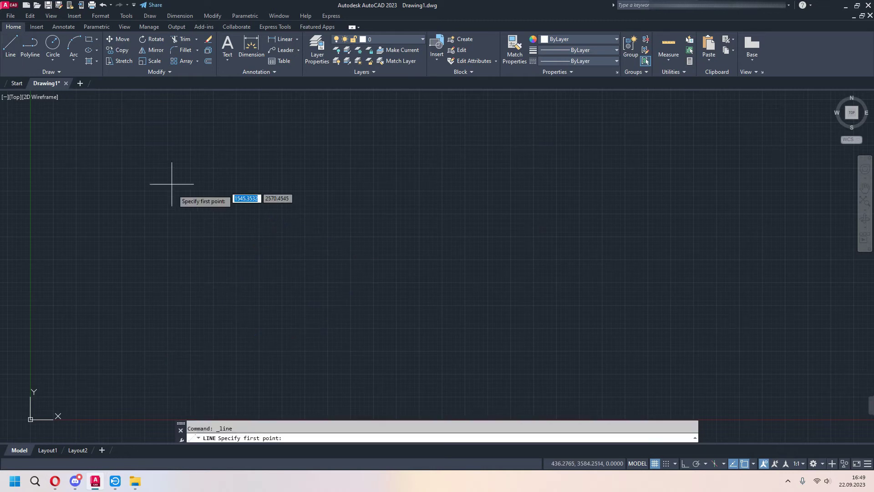
click(268, 305)
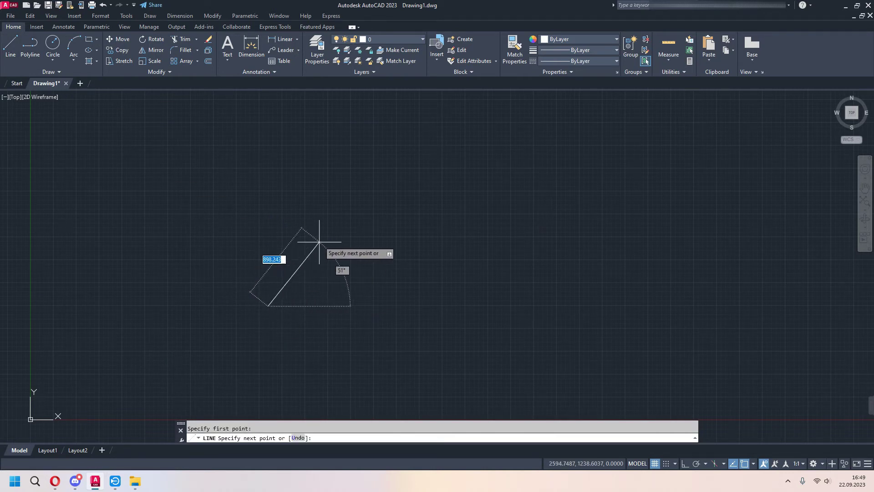
key(Tab)
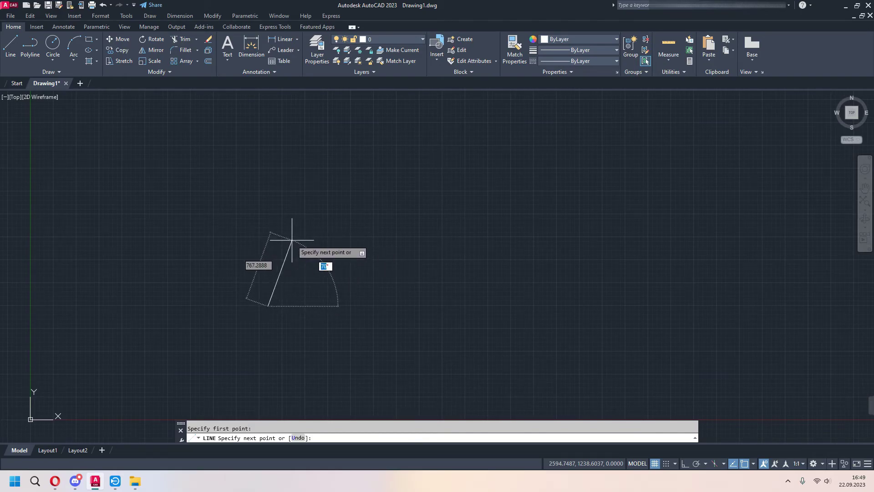
key(Escape)
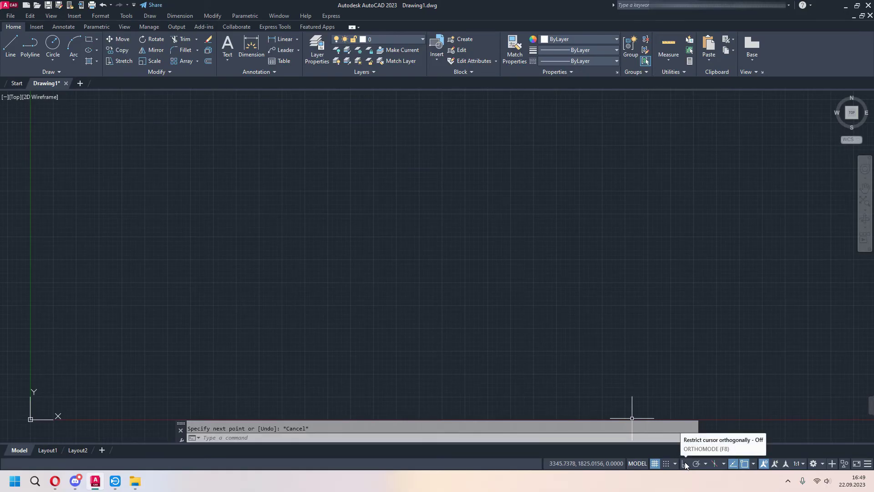
Turn on Ortho and start a line at the square's lower-left corner.
click(685, 461)
click(6, 42)
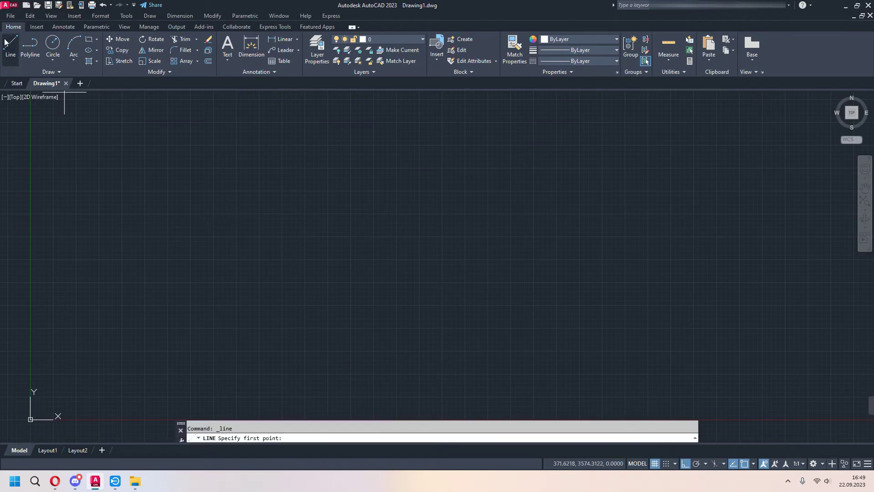
click(257, 268)
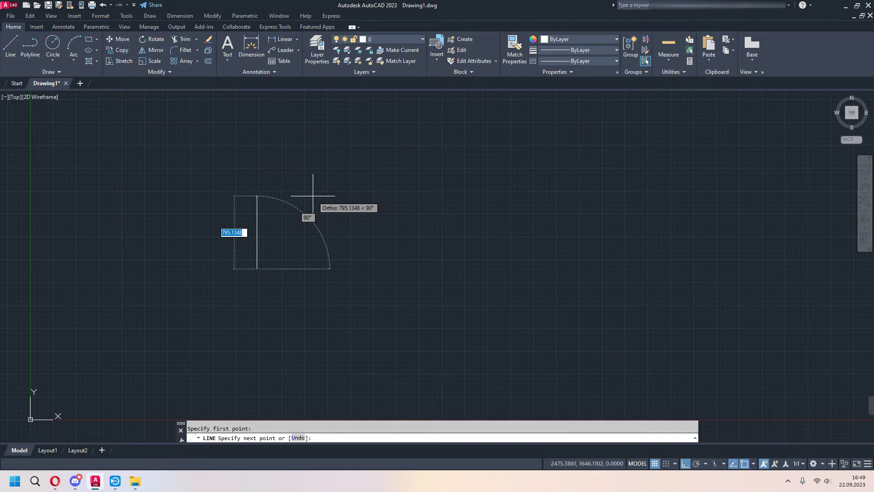
key(F8)
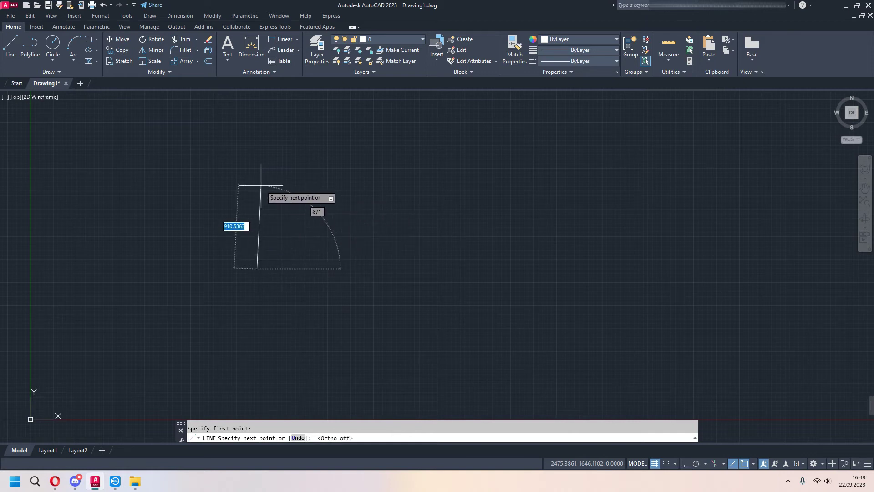
key(F8)
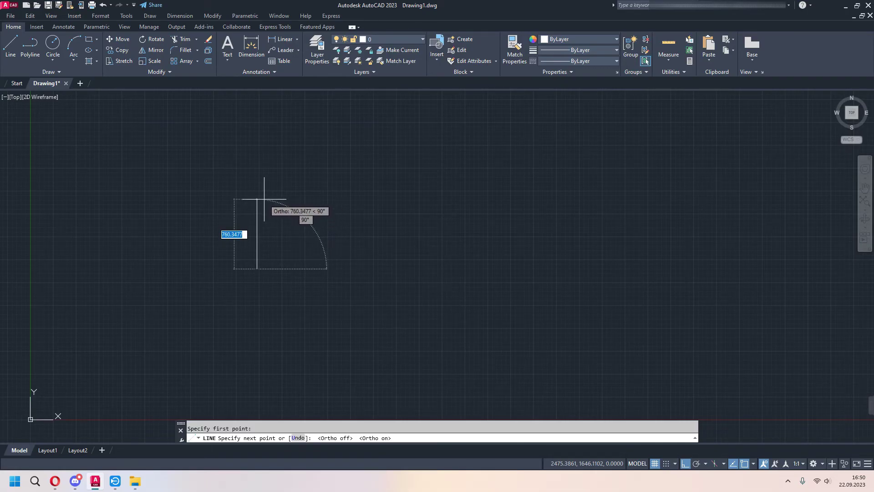
click(262, 221)
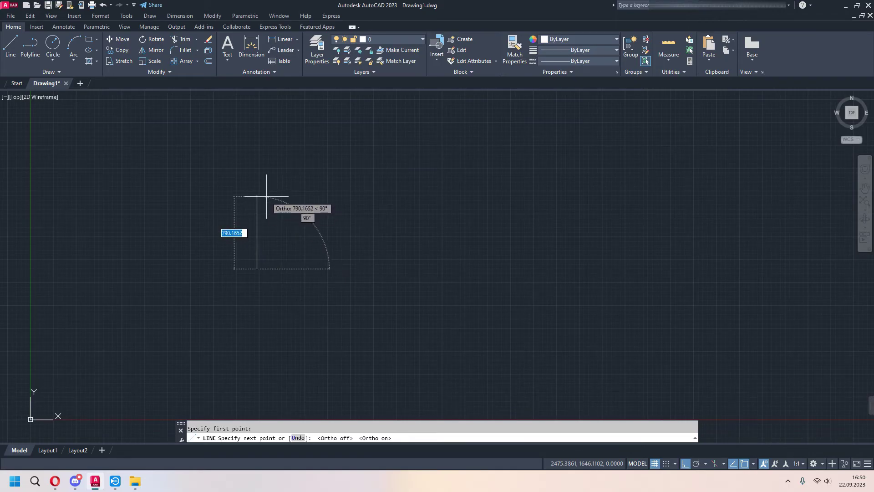
Draw the square's 1000-unit left side upward and 1000-unit top side to the right.
text(1000)
key(Return)
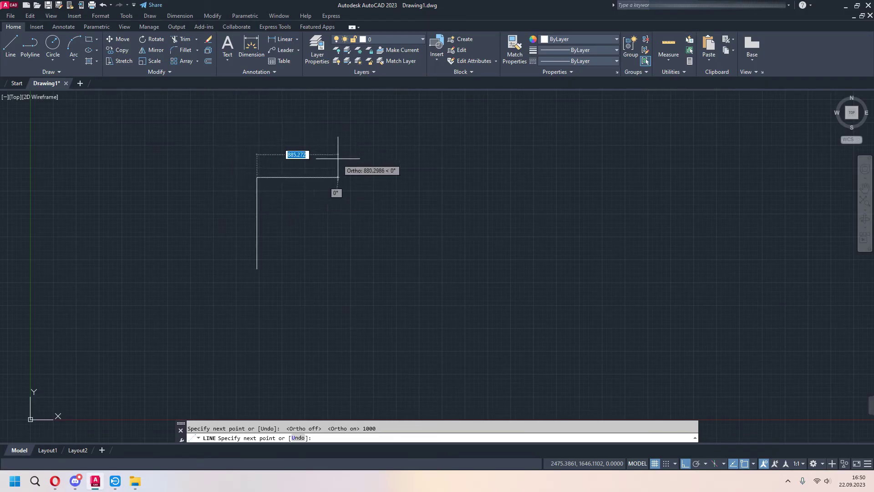
text(1000)
key(Return)
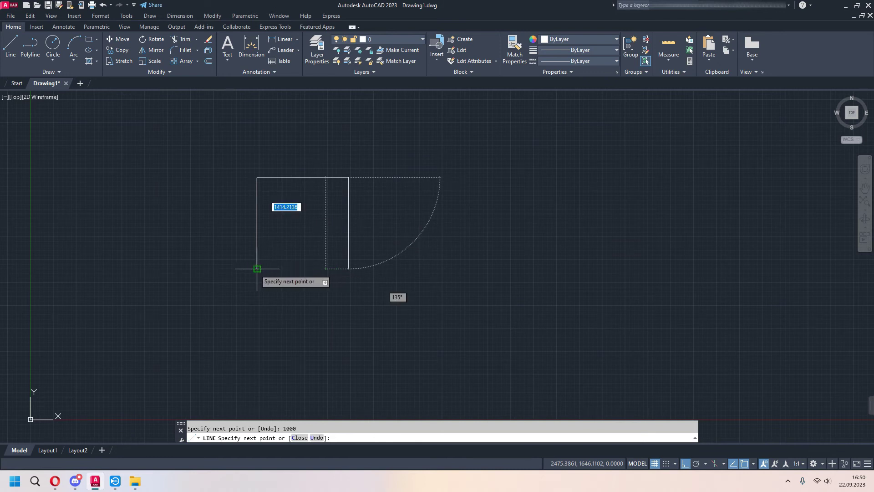
click(754, 463)
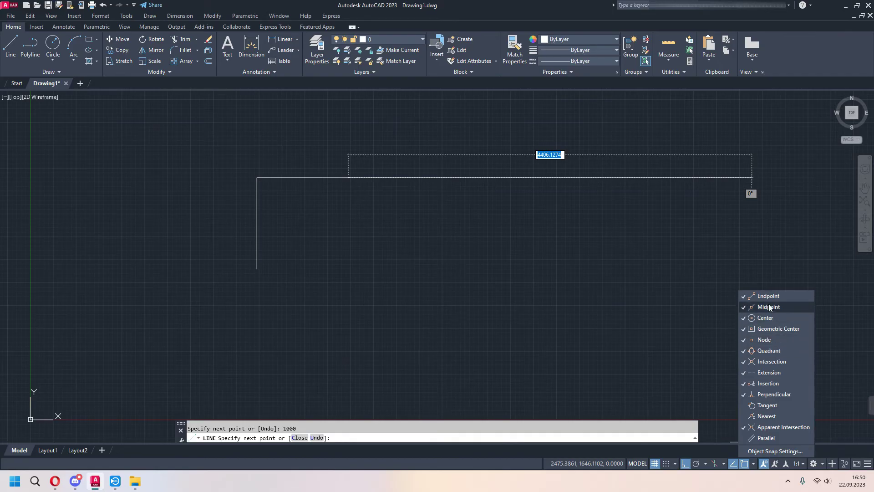
Uncheck Extension in the Object Snap list so lines stop snapping to extensions.
click(770, 373)
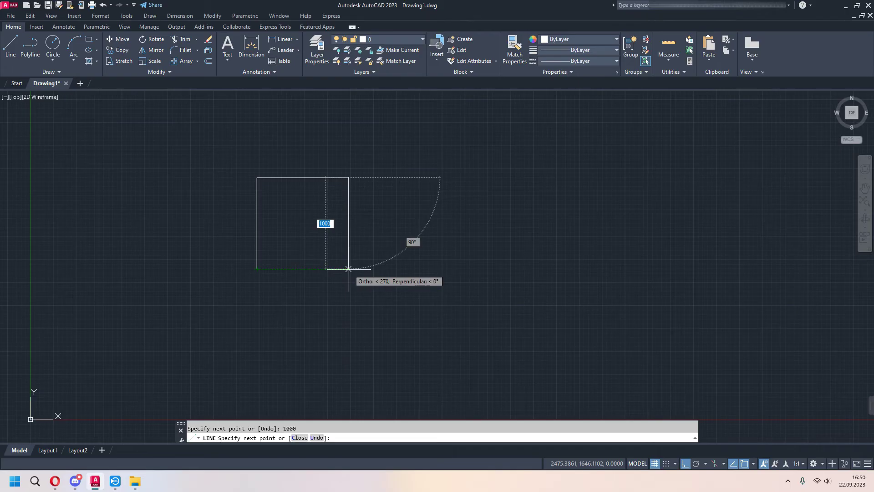
Place the 1000-unit right side straight down and close the square with C.
text(10)
key(Return)
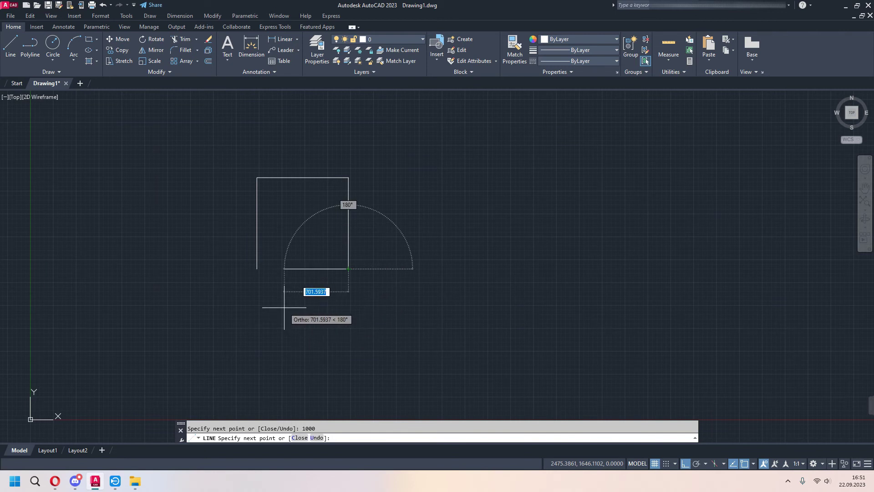
text(c)
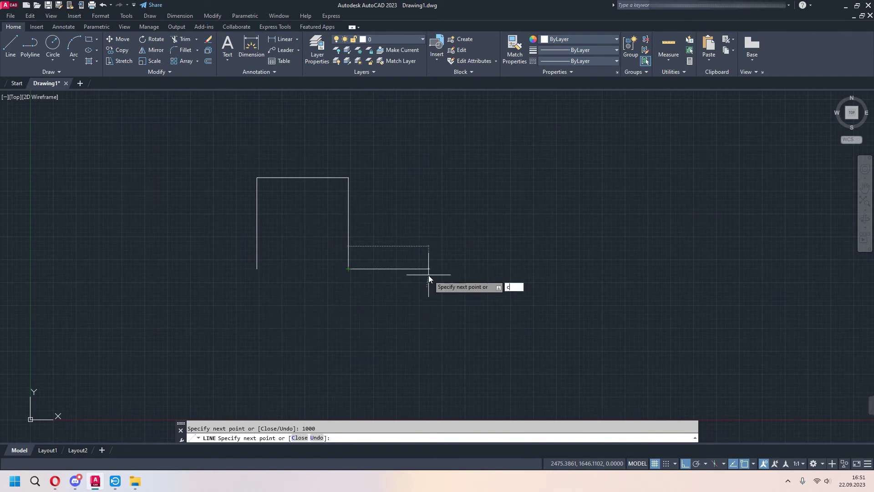
key(Return)
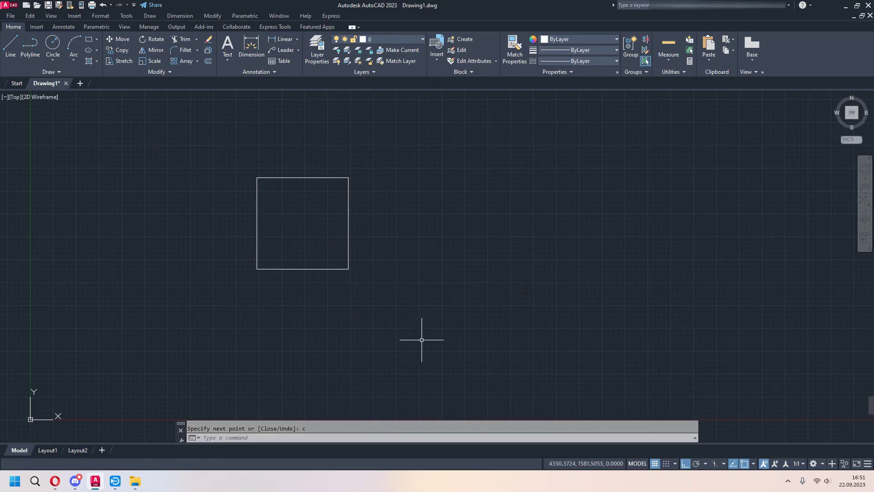
Switch from Ortho to Polar Tracking and start a new line to the right of the square.
click(697, 464)
click(687, 461)
click(697, 464)
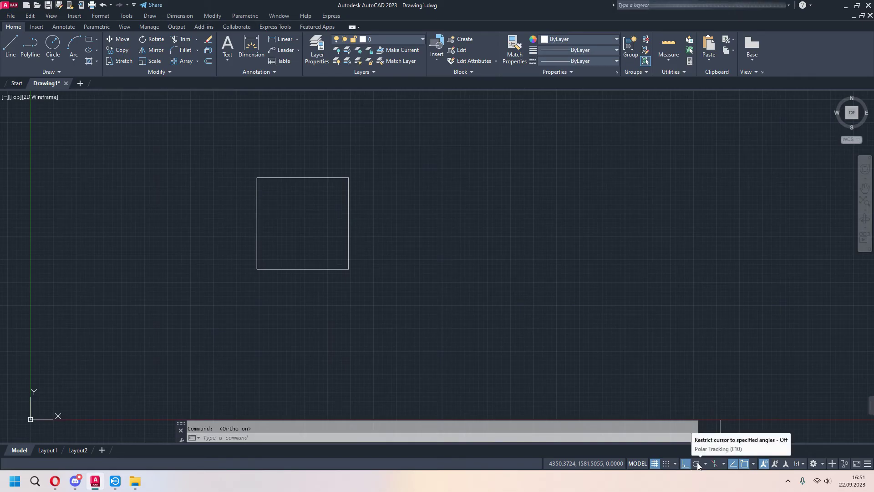
click(697, 464)
click(11, 46)
middle_drag(472, 276, 406, 270)
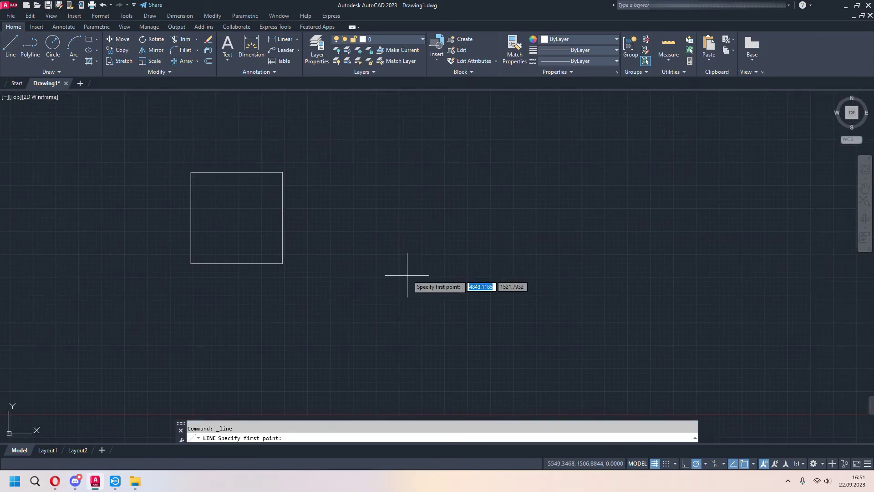
click(358, 302)
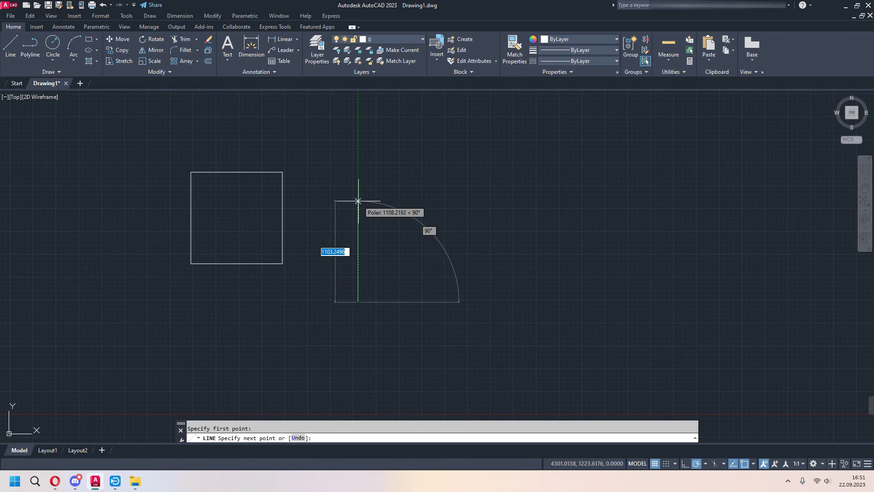
Toggle Ortho on with F8, then Polar Tracking with F10, so the preview tracks at 40°.
key(F8)
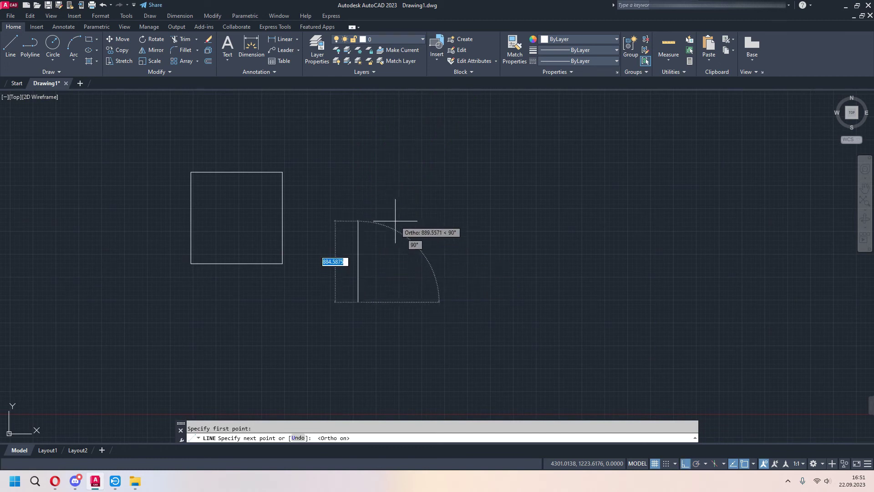
key(F10)
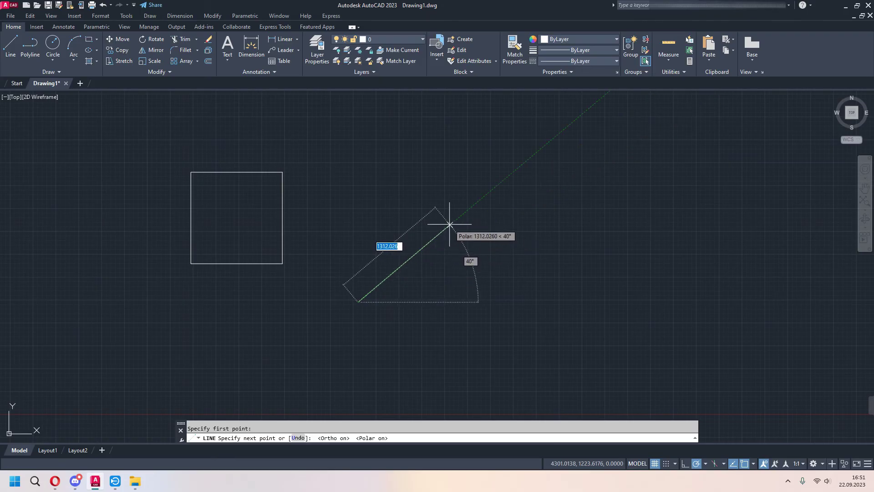
Draw a 400-unit segment at 40° then a 33° segment, and show the polar angle increments.
text(400)
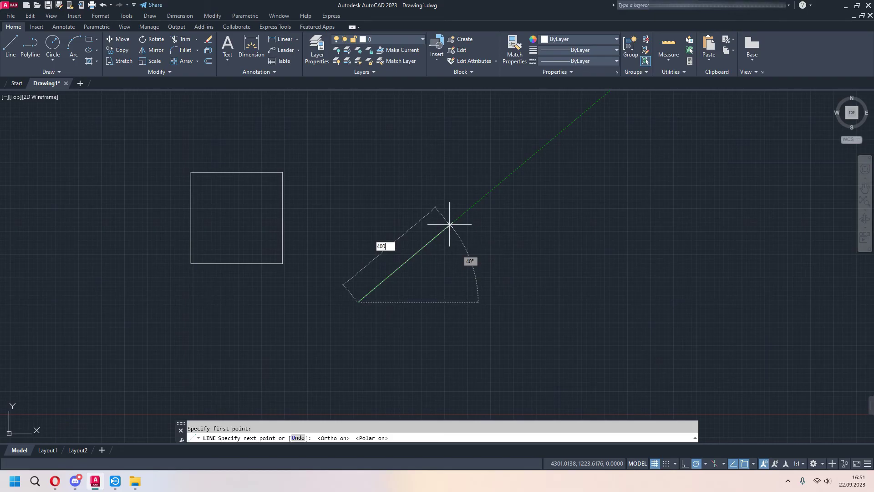
key(Return)
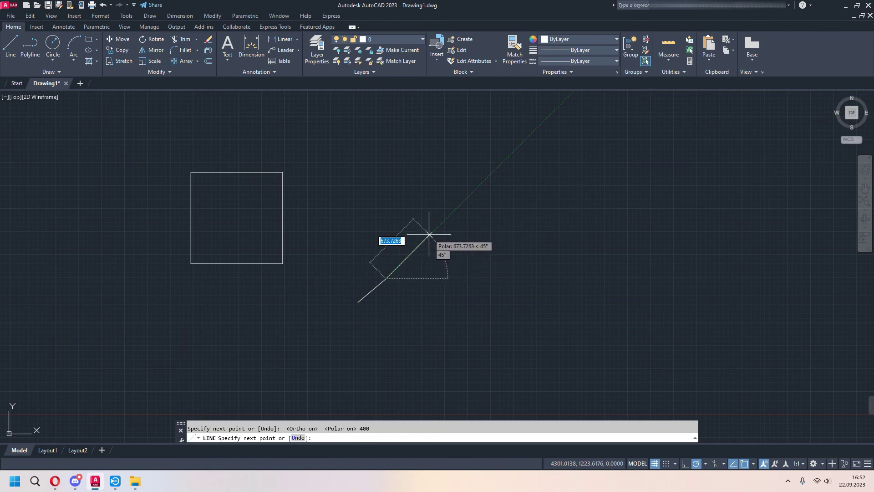
key(Tab)
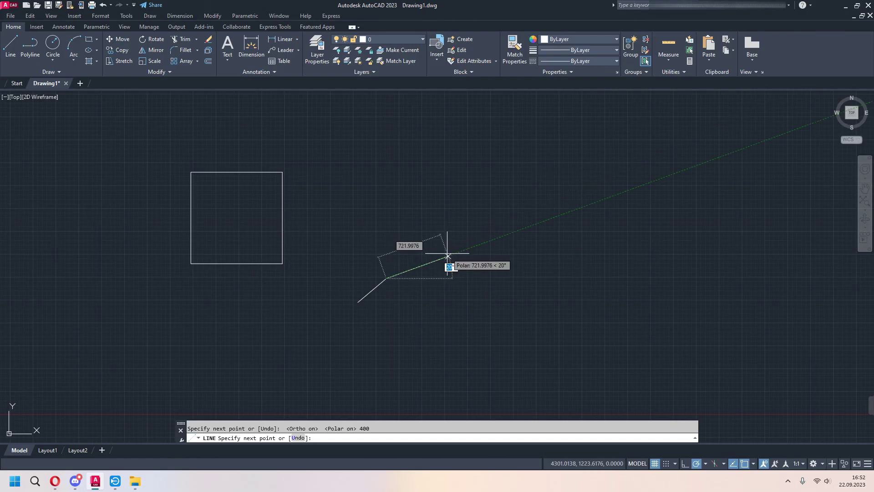
text(33)
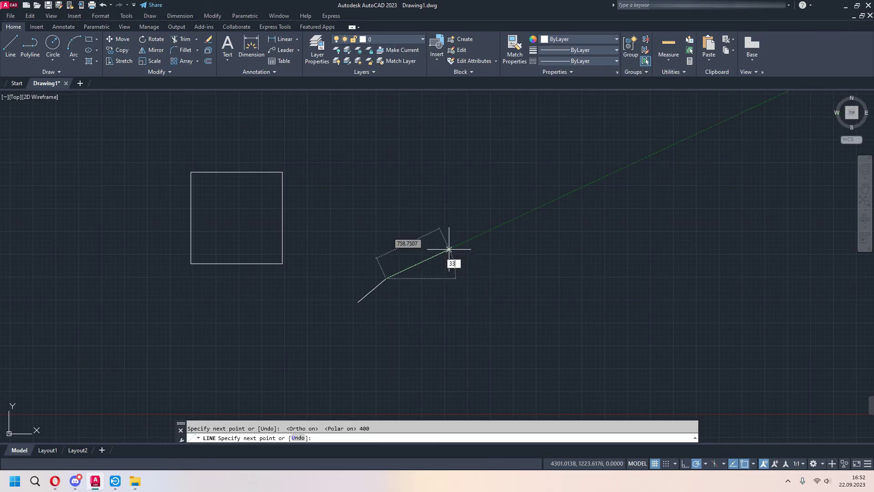
key(Return)
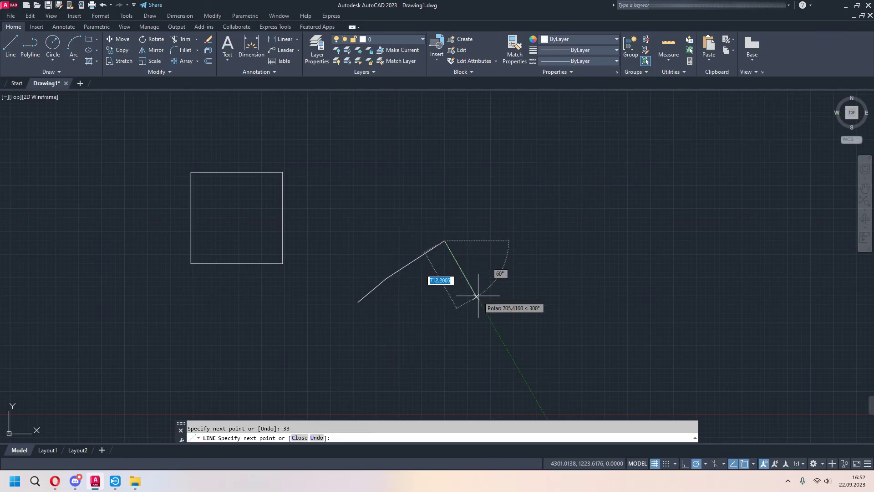
key(Escape)
click(705, 464)
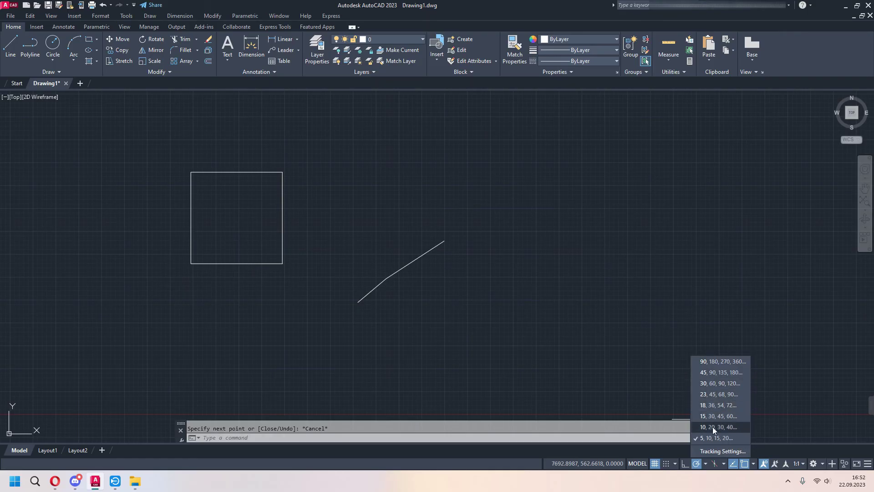
Set the polar tracking increment angle to 23° and add a 23° additional angle.
click(717, 450)
click(393, 195)
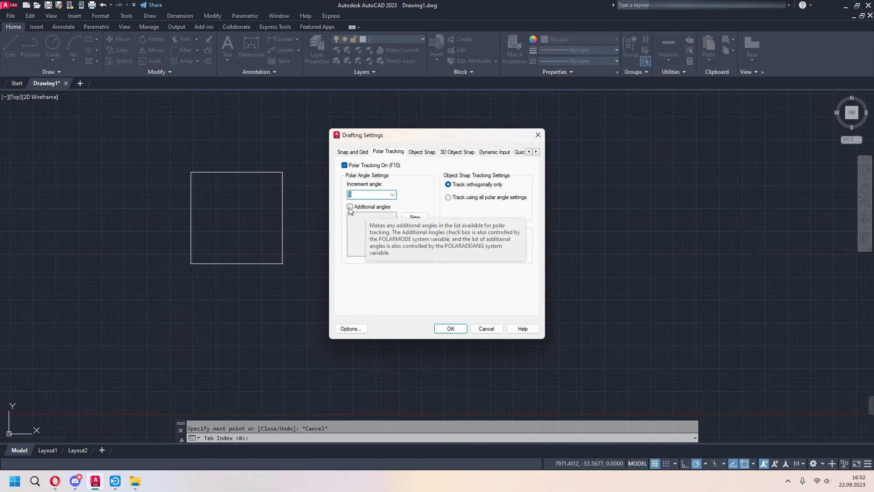
click(350, 207)
click(352, 198)
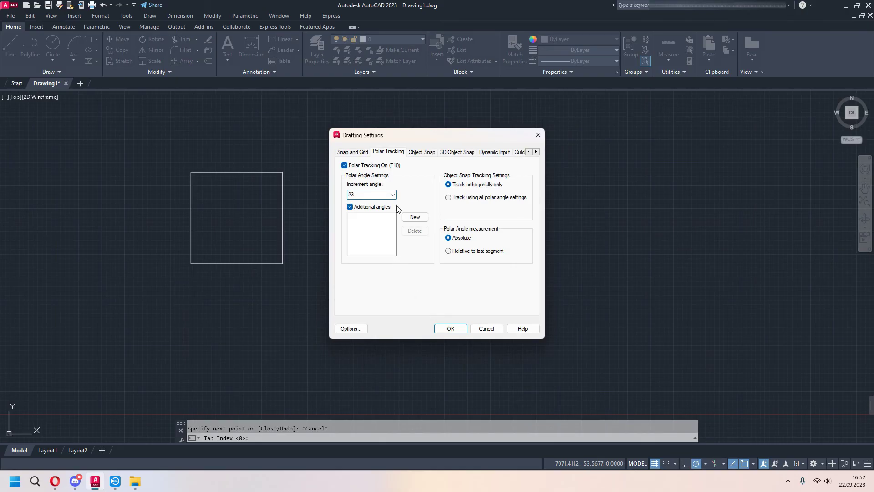
click(415, 217)
text(23)
click(455, 327)
Test 23° tracking with a trial line, cancel it, and show the polar increment list.
click(14, 43)
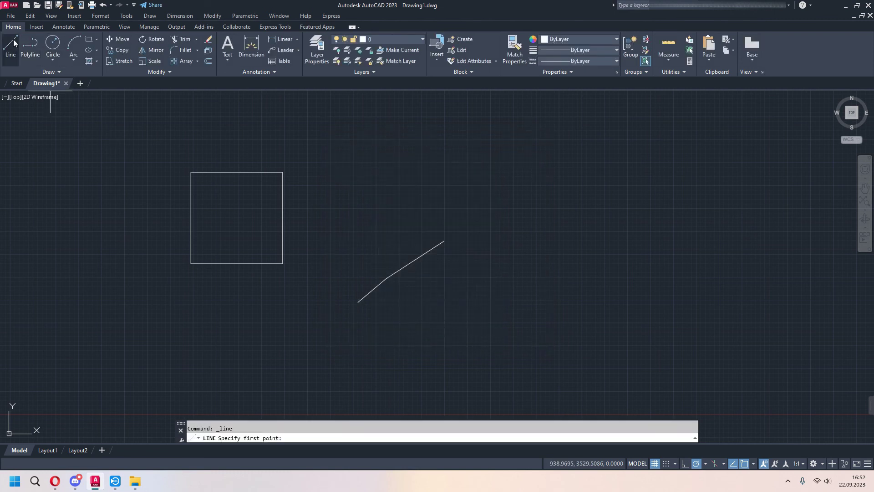
click(471, 296)
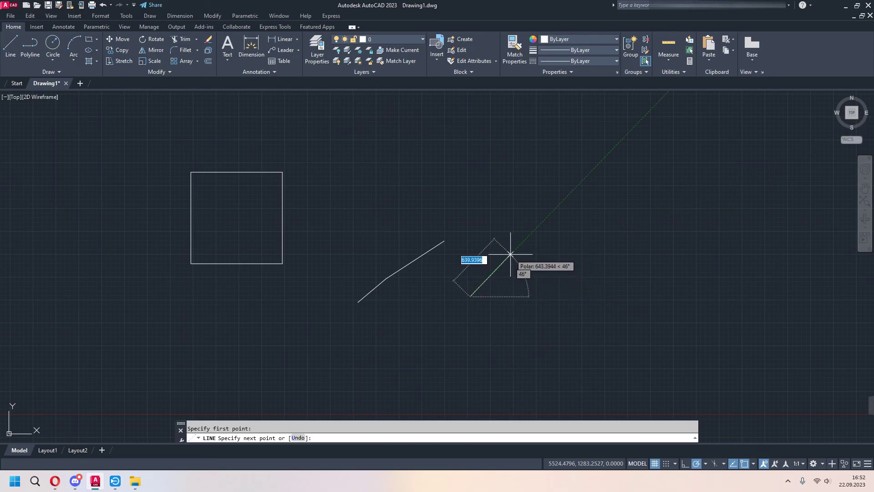
key(Escape)
click(706, 462)
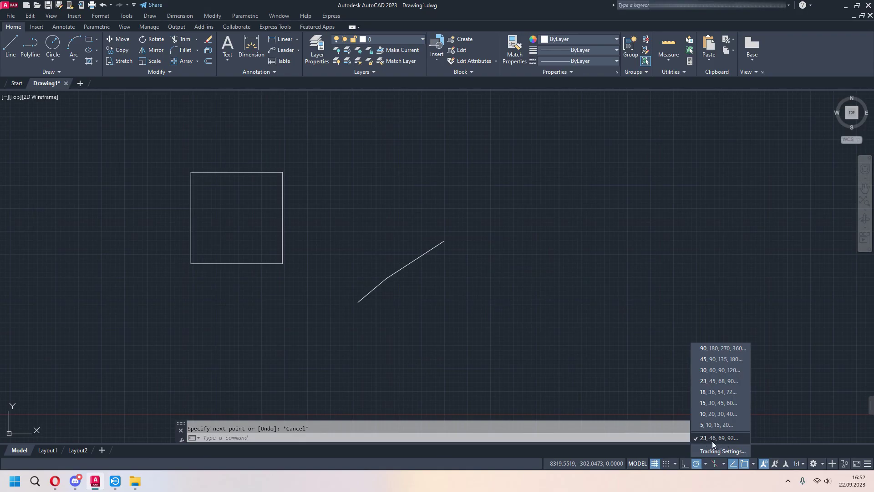
Remove the 23° additional angle and reset the tracking increment angle to 90°.
click(719, 449)
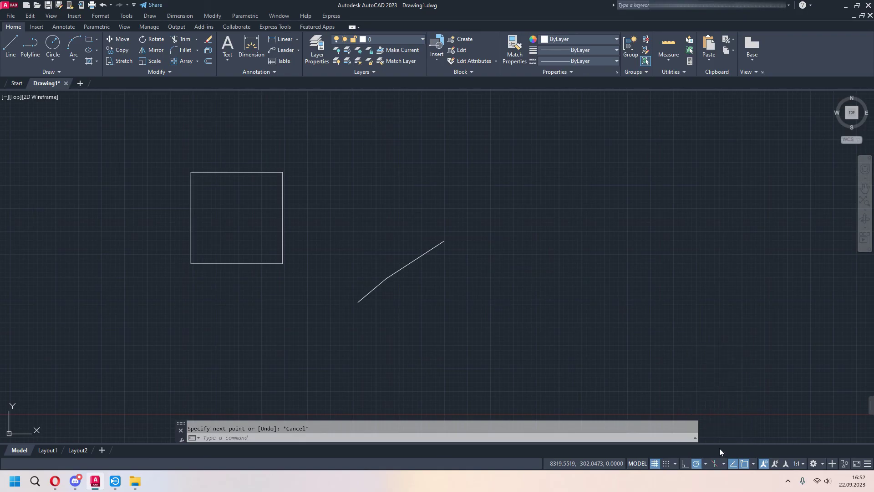
click(364, 217)
click(412, 231)
click(393, 197)
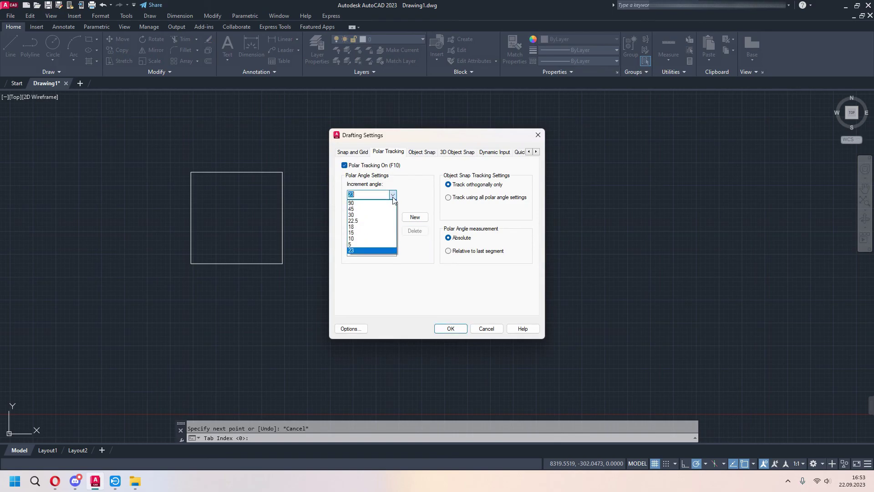
click(364, 251)
click(452, 328)
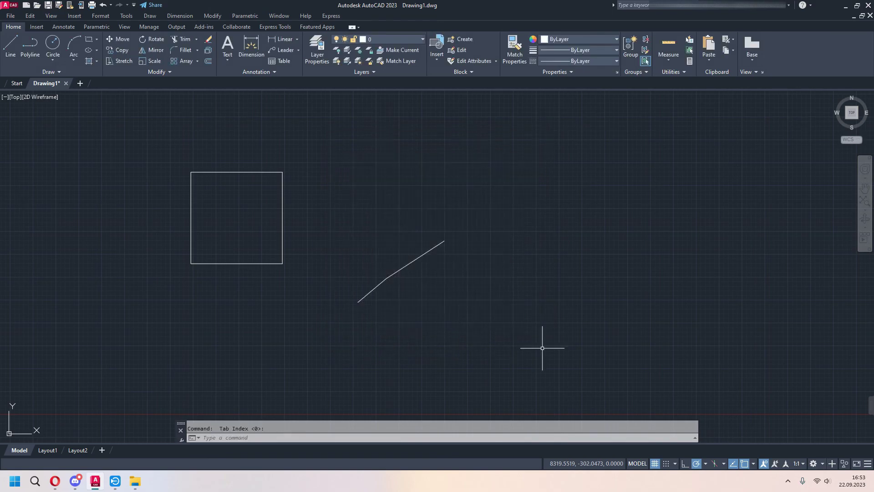
Switch polar tracking to 5° steps and crossing-select the angled two-segment line.
click(705, 463)
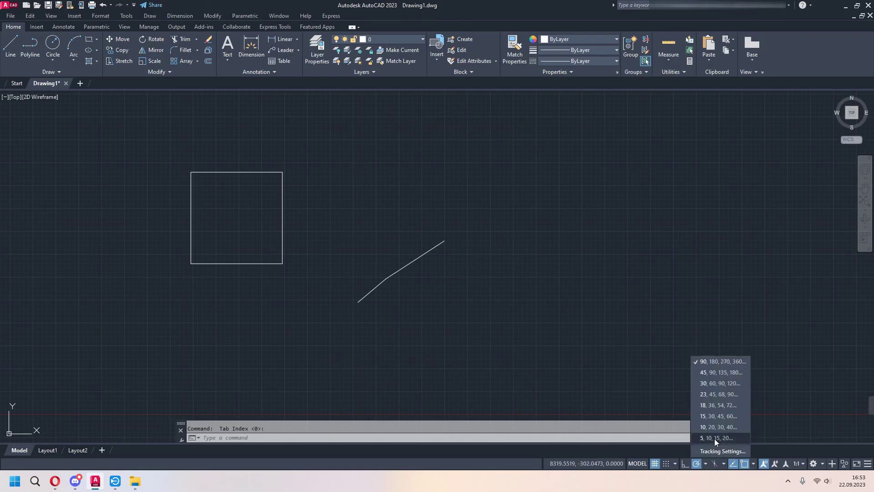
click(714, 439)
click(485, 221)
click(339, 304)
Delete the angled line, then start a trial line with Polar off (F10) and cancel it.
key(Delete)
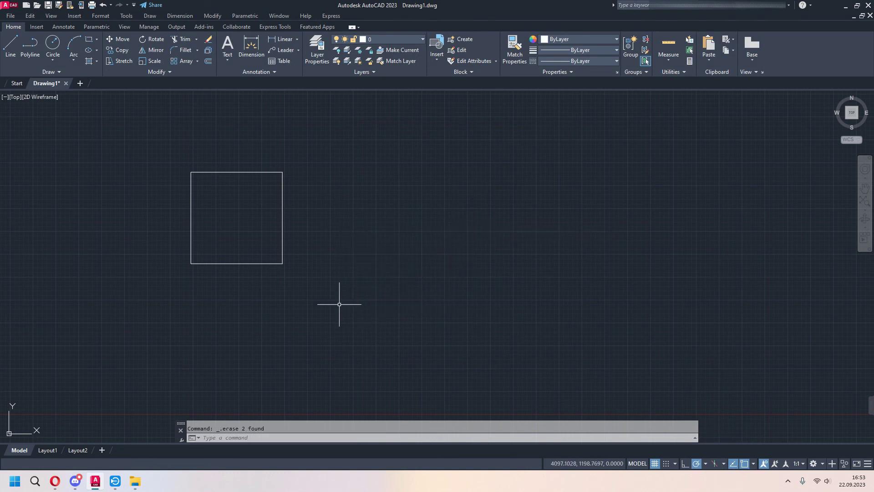
click(10, 45)
click(346, 280)
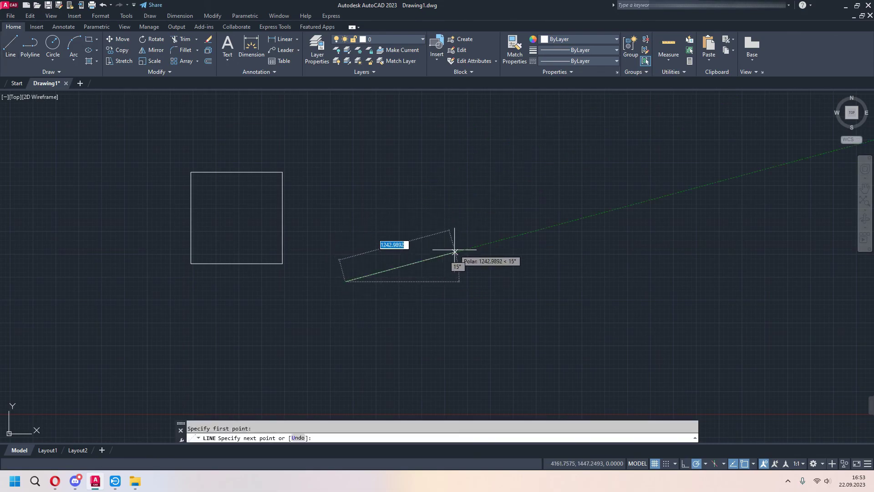
key(F10)
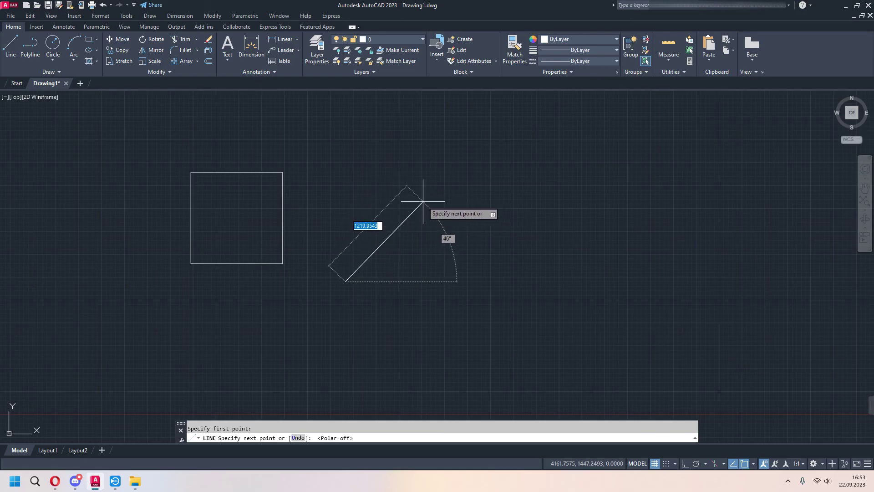
key(Escape)
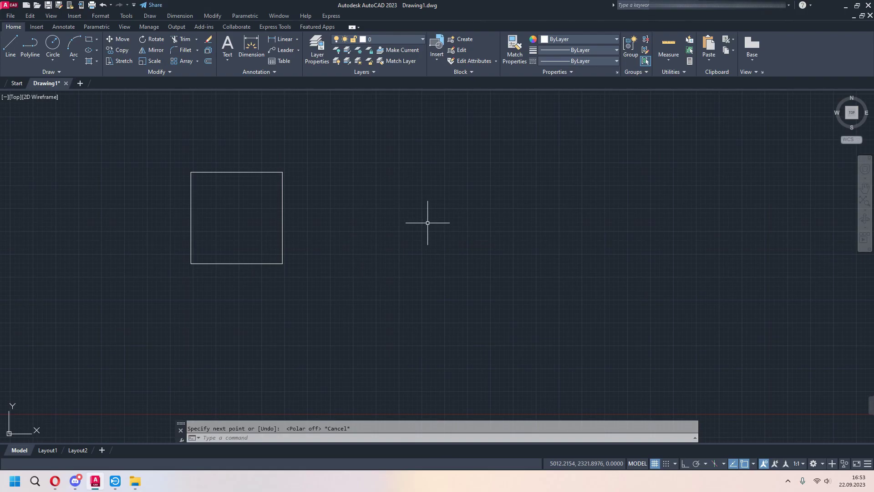